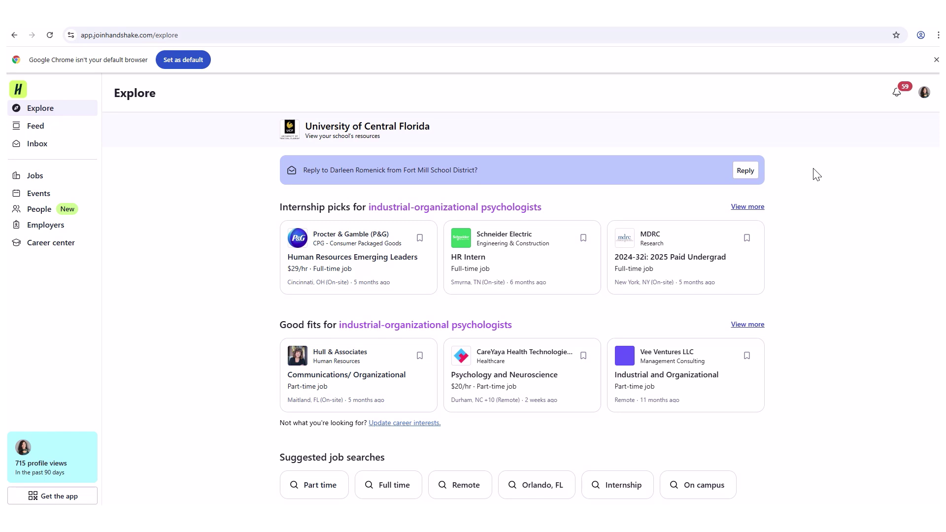
- Open My profile from the avatar menu to show the About section with job preferences
{"action": "left_click", "coordinate": [923, 95]}
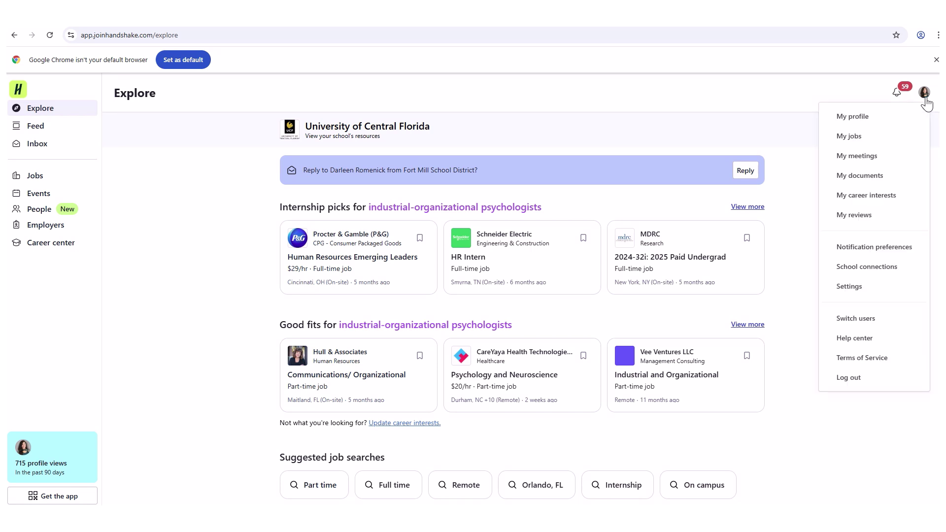
{"action": "left_click", "coordinate": [873, 122]}
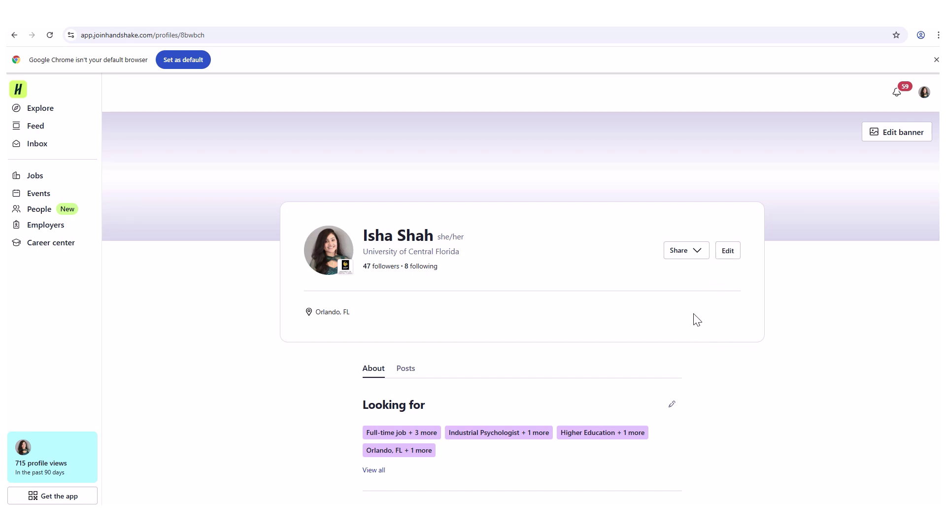
{"action": "scroll", "coordinate": [694, 319], "scroll_direction": "down", "scroll_amount": 2}
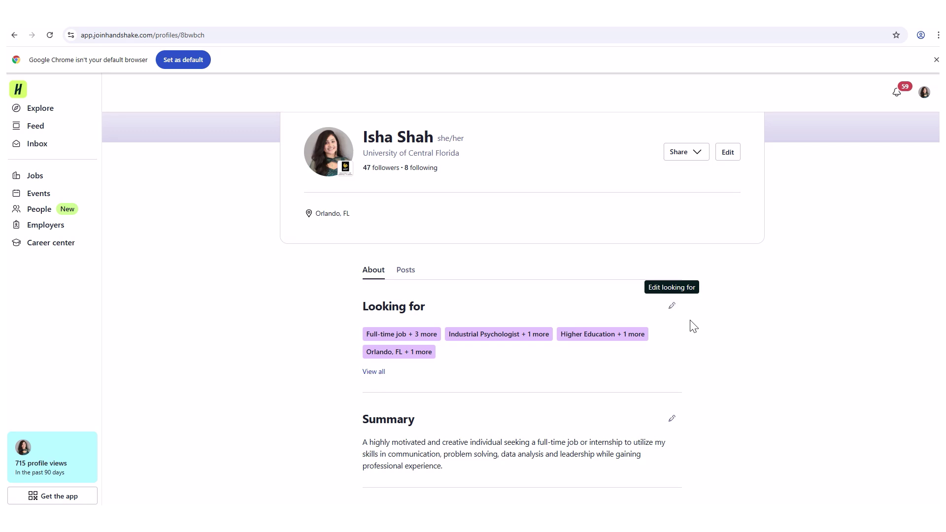
{"action": "scroll", "coordinate": [689, 326], "scroll_direction": "down", "scroll_amount": 2}
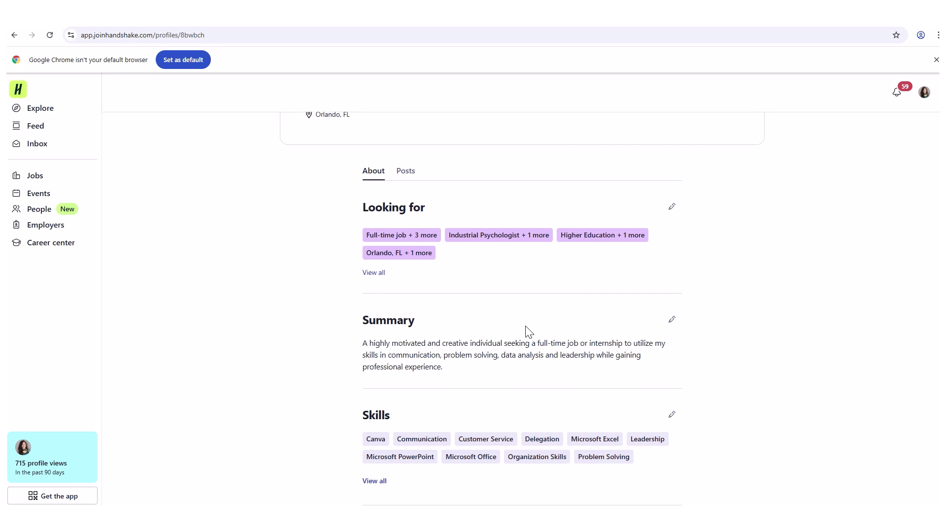
{"action": "scroll", "coordinate": [525, 330], "scroll_direction": "down", "scroll_amount": 1}
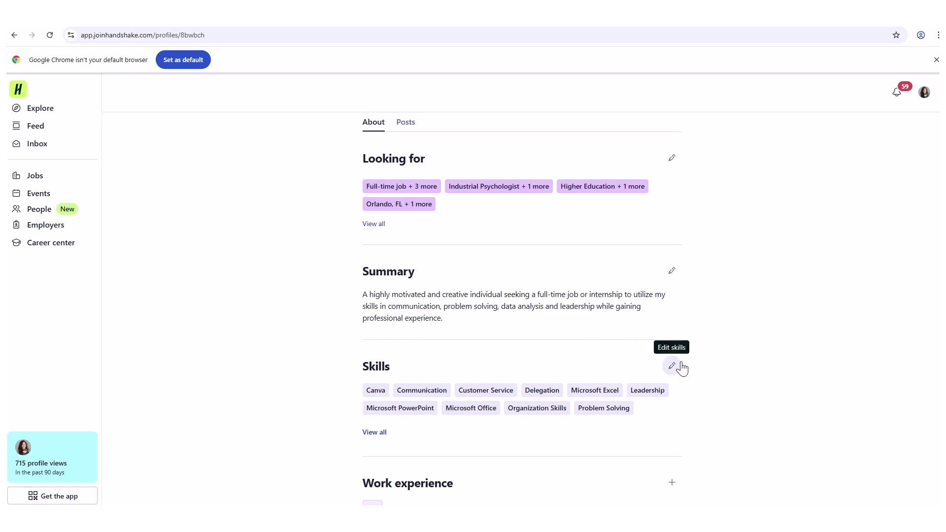
{"action": "scroll", "coordinate": [715, 357], "scroll_direction": "down", "scroll_amount": 2}
{"action": "scroll", "coordinate": [715, 357], "scroll_direction": "down", "scroll_amount": 1}
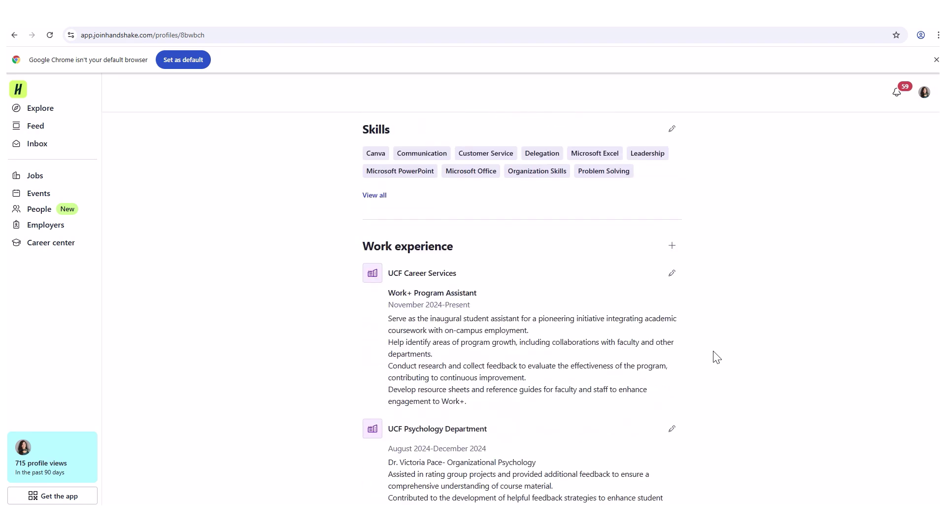
{"action": "scroll", "coordinate": [714, 358], "scroll_direction": "down", "scroll_amount": 1}
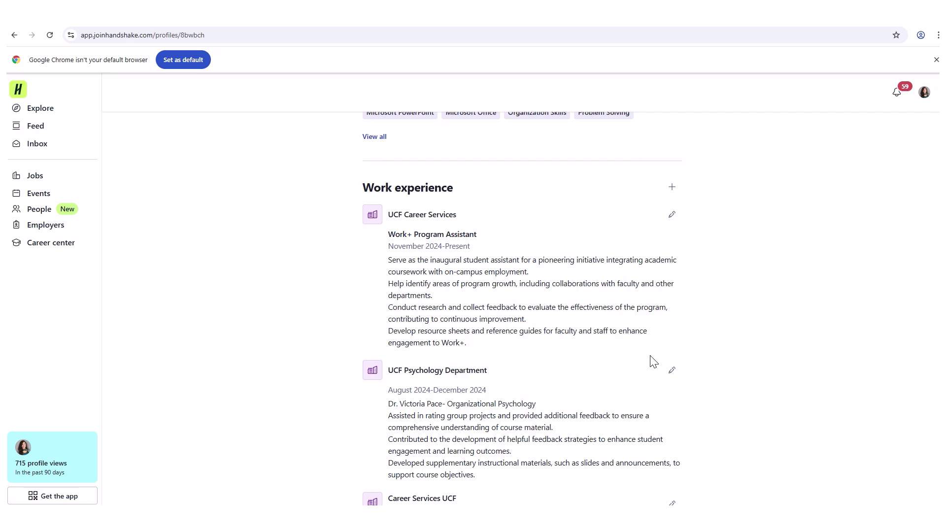
{"action": "left_click", "coordinate": [669, 187]}
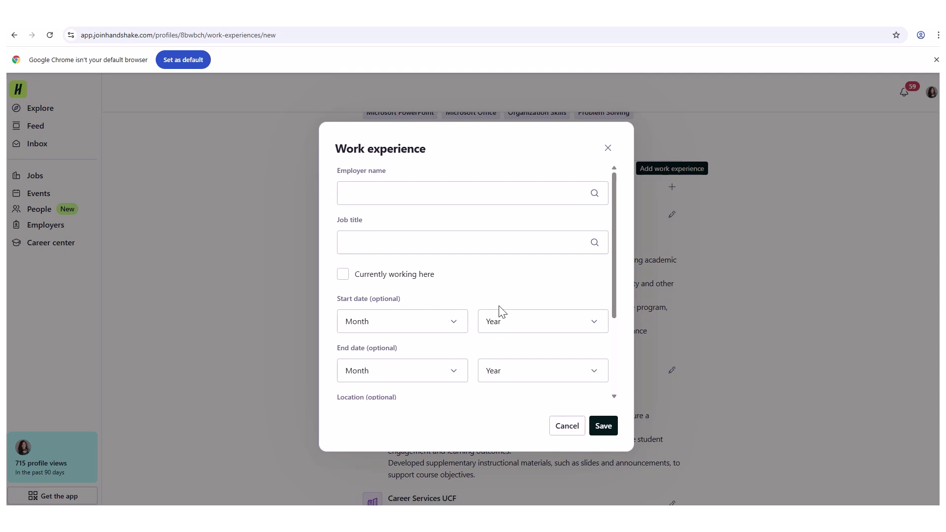
{"action": "scroll", "coordinate": [474, 388], "scroll_direction": "down", "scroll_amount": 2}
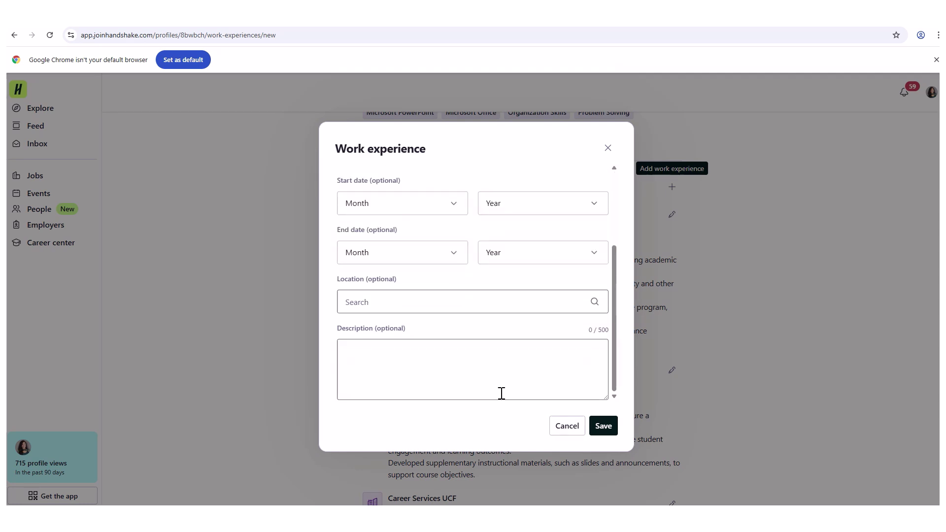
{"action": "left_click", "coordinate": [565, 426]}
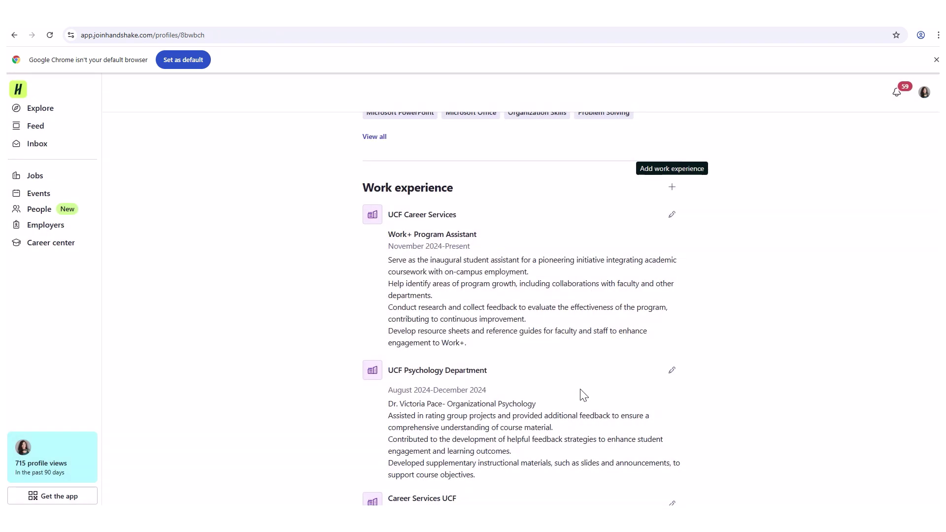
{"action": "scroll", "coordinate": [580, 394], "scroll_direction": "down", "scroll_amount": 2}
{"action": "scroll", "coordinate": [580, 393], "scroll_direction": "down", "scroll_amount": 3}
{"action": "scroll", "coordinate": [580, 394], "scroll_direction": "down", "scroll_amount": 1}
{"action": "scroll", "coordinate": [580, 392], "scroll_direction": "down", "scroll_amount": 1}
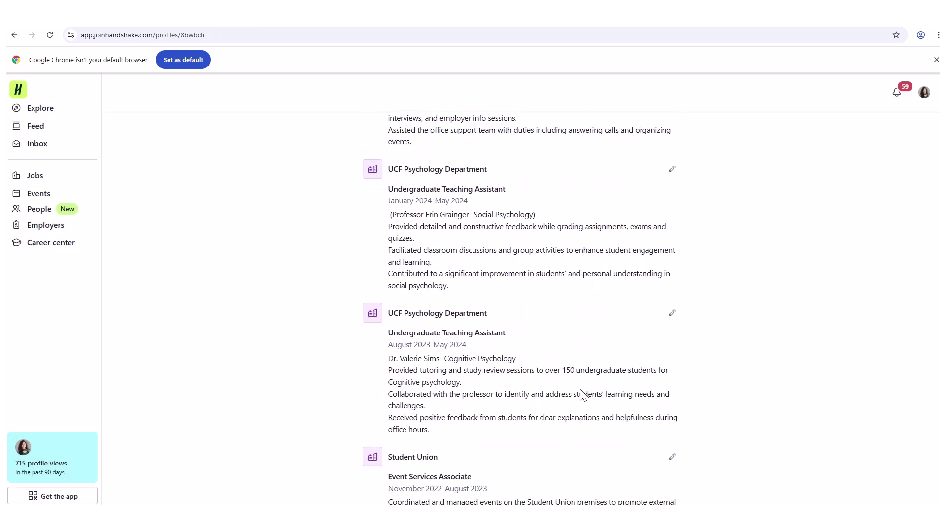
{"action": "scroll", "coordinate": [580, 389], "scroll_direction": "down", "scroll_amount": 1}
{"action": "scroll", "coordinate": [580, 389], "scroll_direction": "down", "scroll_amount": 2}
{"action": "scroll", "coordinate": [580, 390], "scroll_direction": "down", "scroll_amount": 3}
{"action": "scroll", "coordinate": [581, 391], "scroll_direction": "down", "scroll_amount": 1}
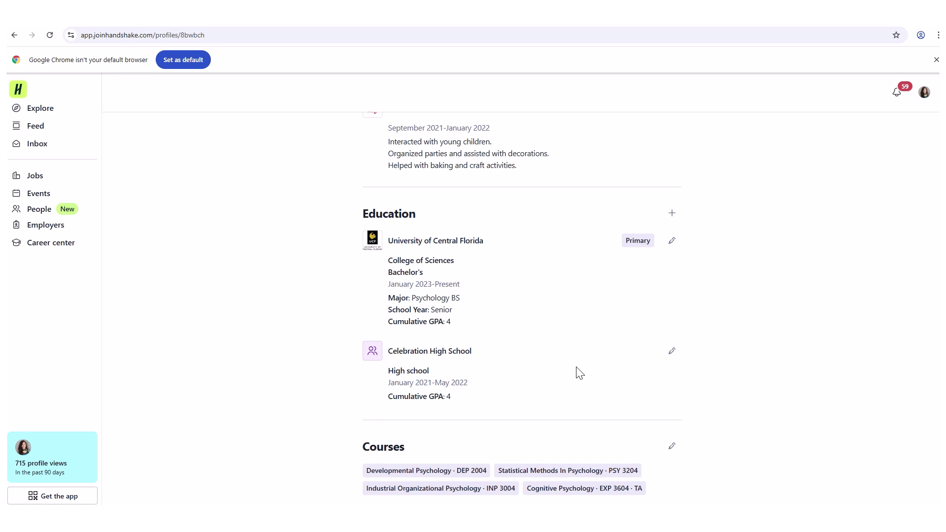
{"action": "scroll", "coordinate": [558, 370], "scroll_direction": "down", "scroll_amount": 3}
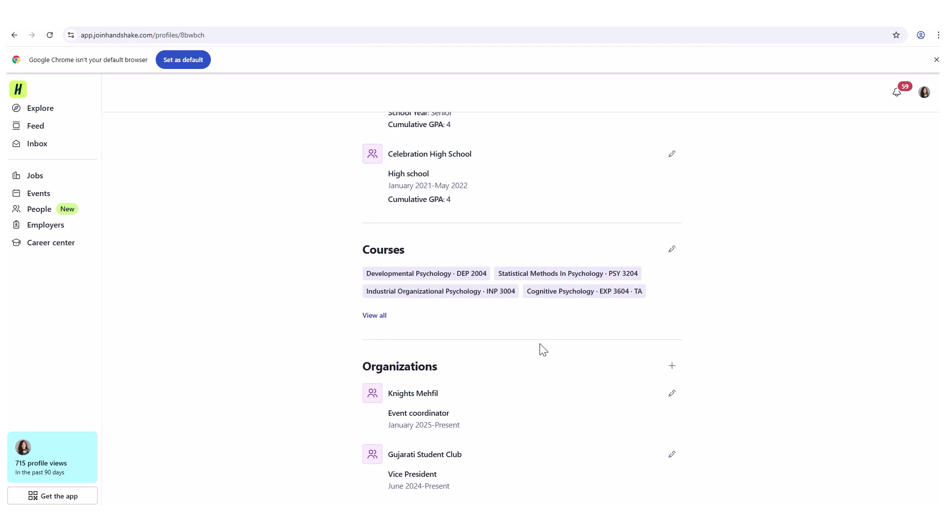
{"action": "scroll", "coordinate": [539, 350], "scroll_direction": "down", "scroll_amount": 3}
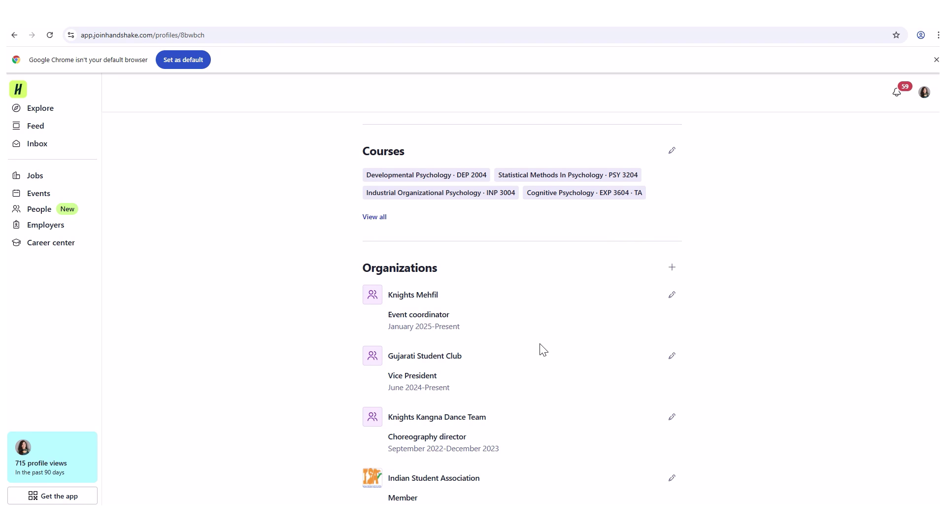
{"action": "scroll", "coordinate": [539, 349], "scroll_direction": "down", "scroll_amount": 1}
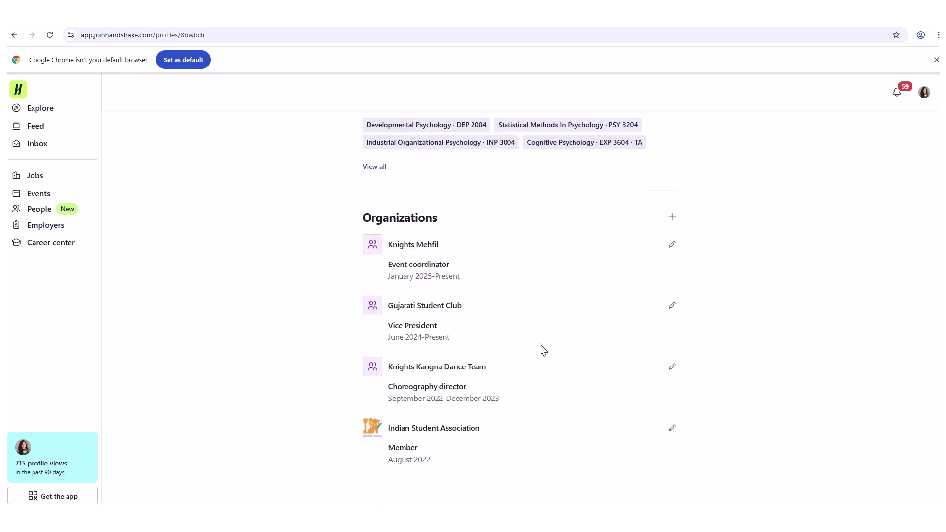
{"action": "scroll", "coordinate": [539, 349], "scroll_direction": "down", "scroll_amount": 1}
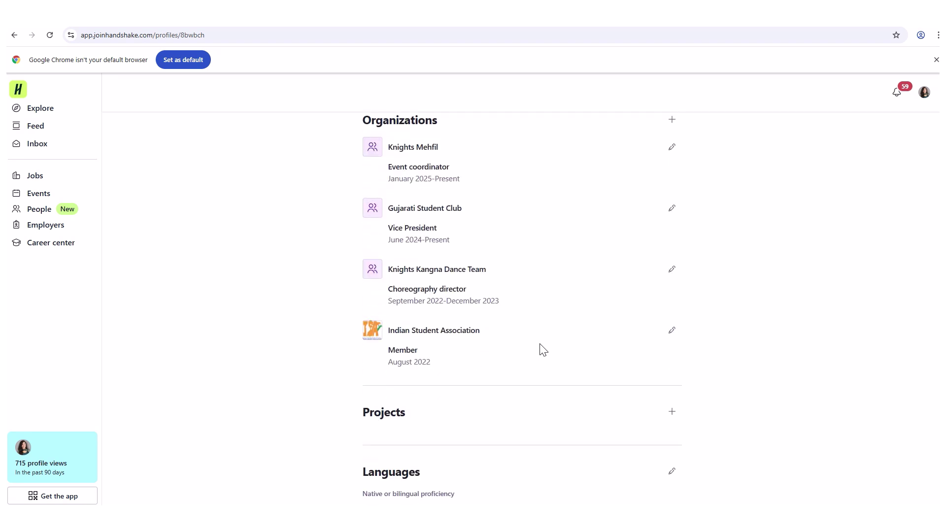
{"action": "scroll", "coordinate": [539, 350], "scroll_direction": "down", "scroll_amount": 1}
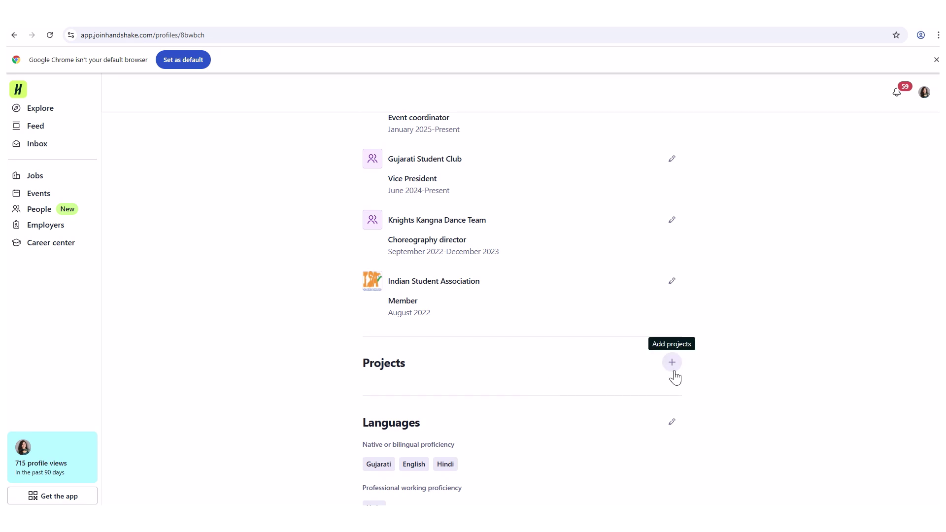
{"action": "scroll", "coordinate": [675, 379], "scroll_direction": "down", "scroll_amount": 1}
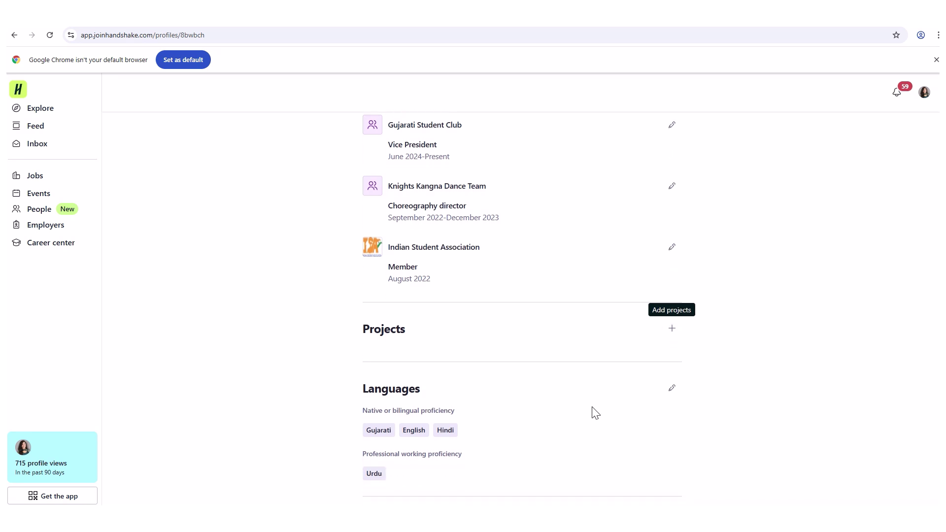